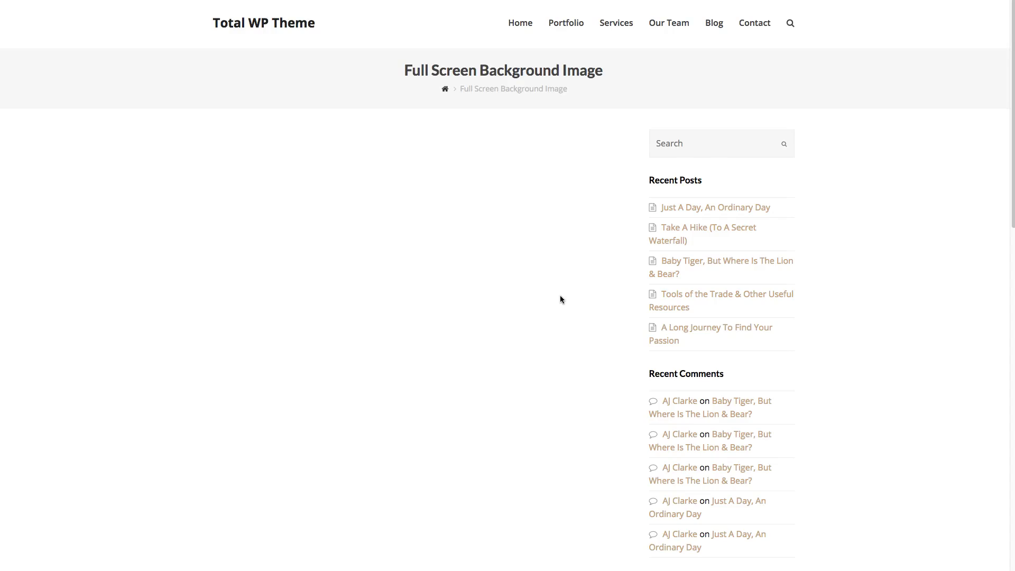
Go from the front-end page to the Full Screen Background Image page's Edit Page screen
{"action": "scroll", "coordinate": [560, 299], "scroll_direction": "down", "scroll_amount": 3}
{"action": "scroll", "coordinate": [560, 299], "scroll_direction": "up", "scroll_amount": 3}
{"action": "left_click", "coordinate": [768, 98]}
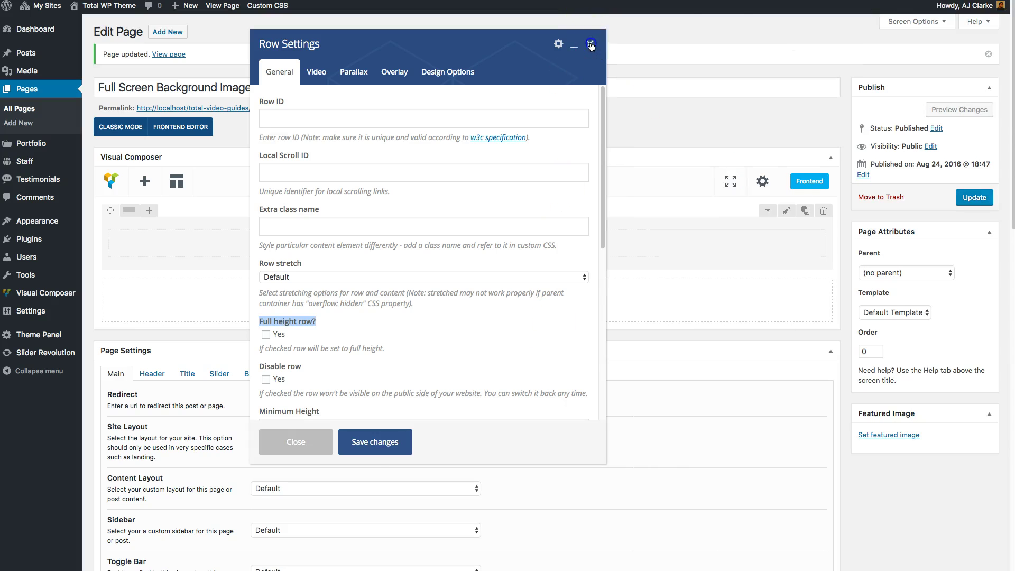
Set the page's Content Layout to Full Screen in Page Settings > Main
{"action": "left_click", "coordinate": [593, 40]}
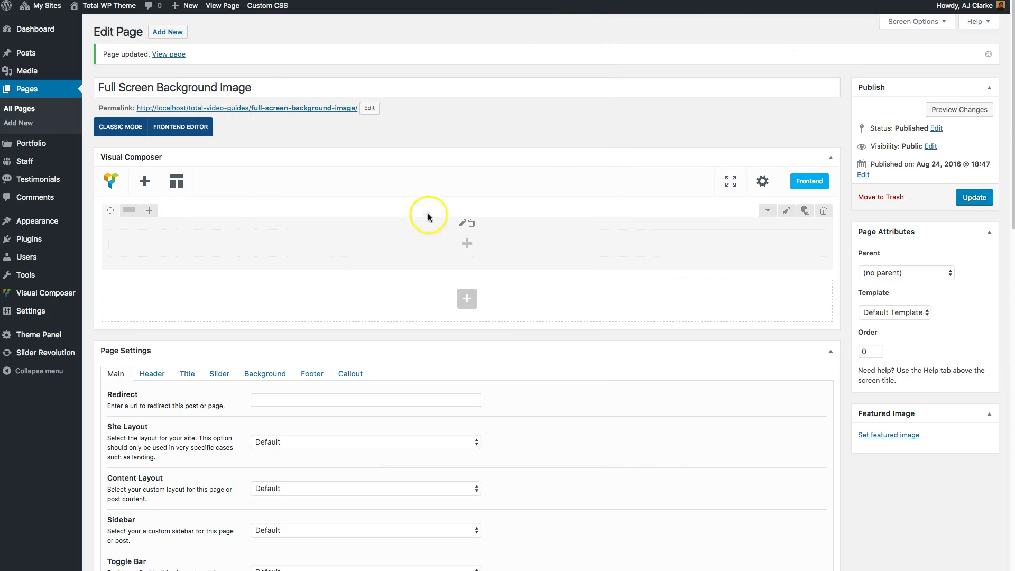
{"action": "scroll", "coordinate": [282, 315], "scroll_direction": "down", "scroll_amount": 3}
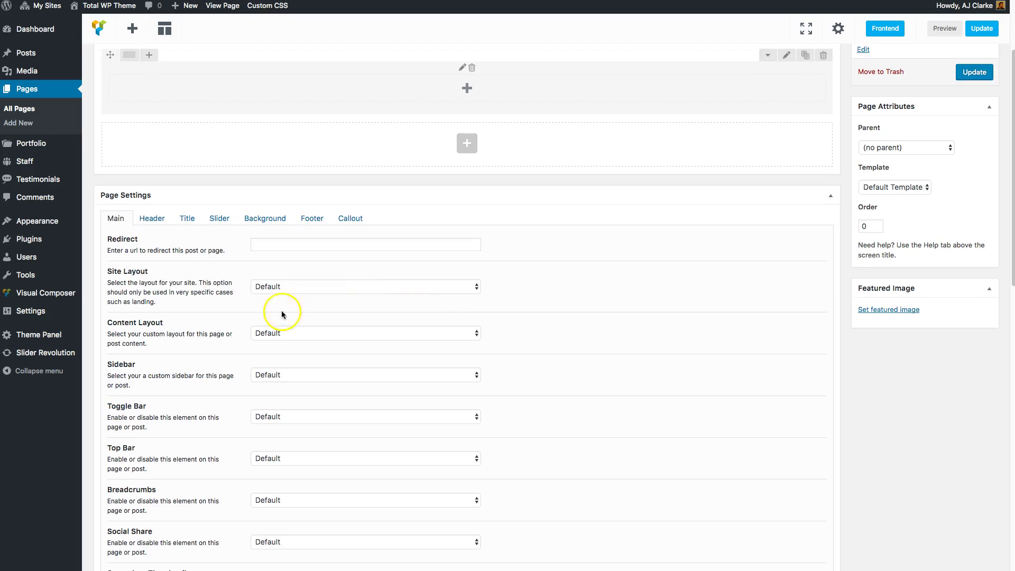
{"action": "scroll", "coordinate": [282, 315], "scroll_direction": "down", "scroll_amount": 2}
{"action": "left_click", "coordinate": [317, 268]}
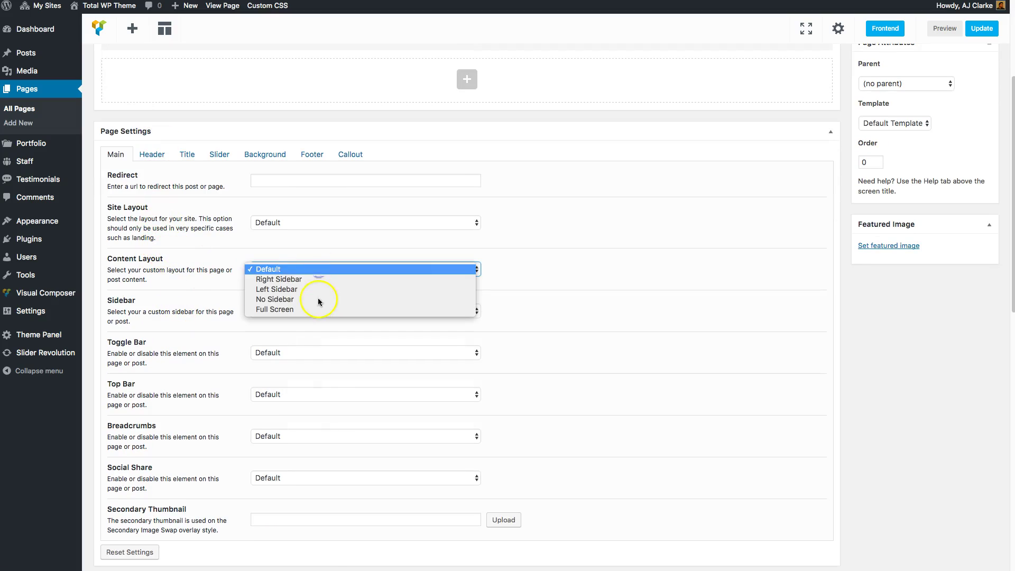
{"action": "left_click", "coordinate": [311, 300]}
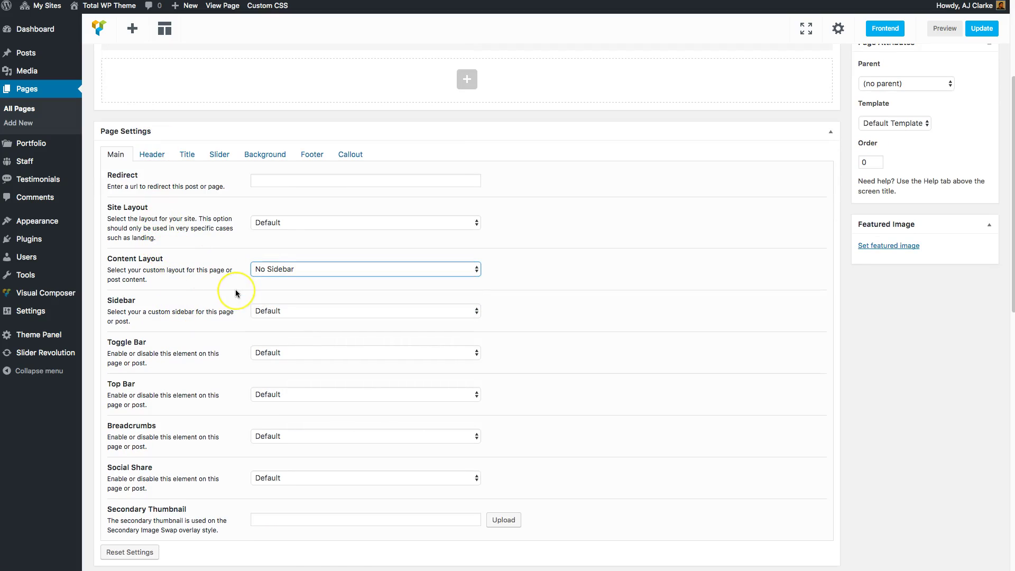
{"action": "left_click", "coordinate": [312, 269]}
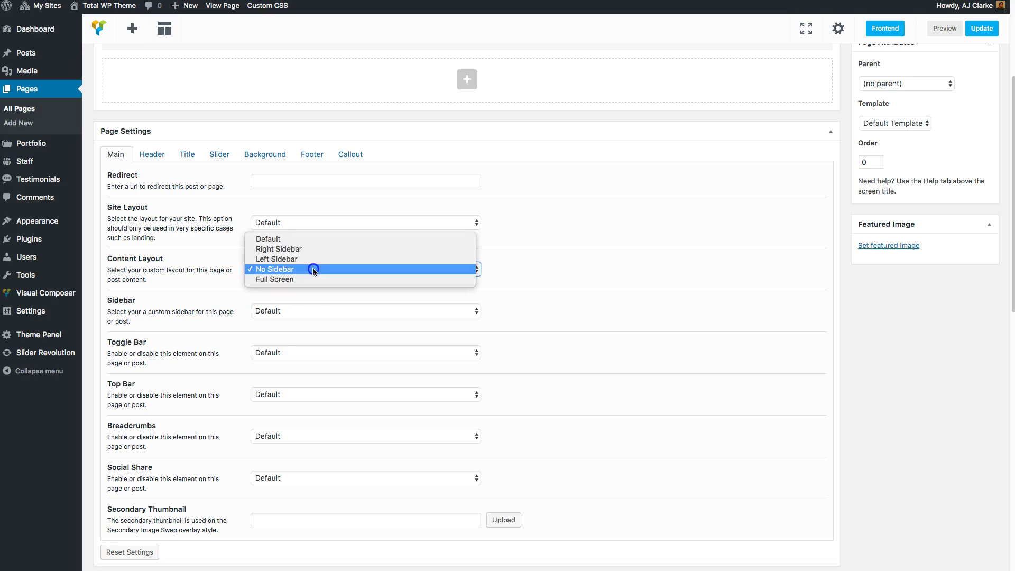
{"action": "left_click", "coordinate": [310, 278]}
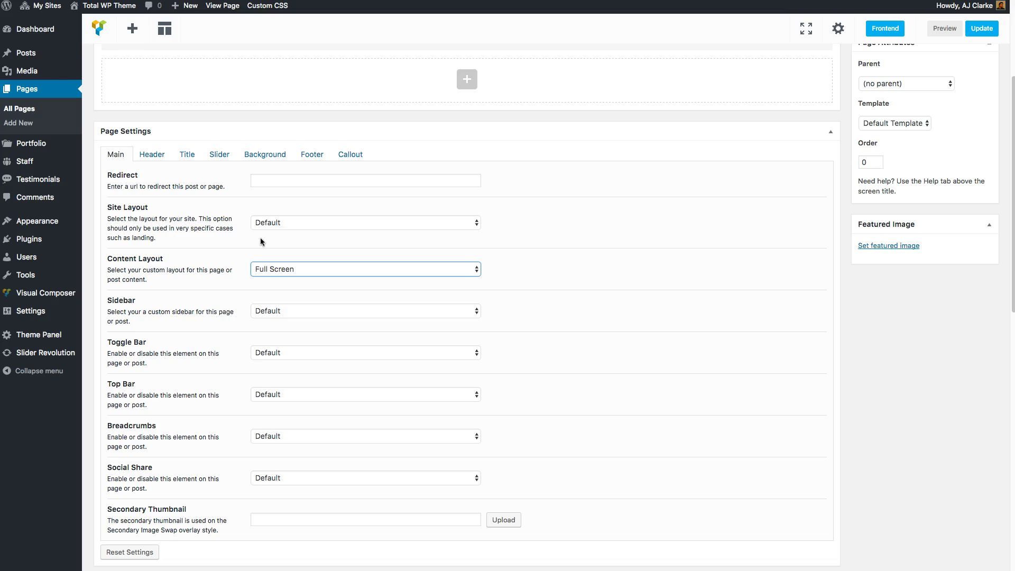
Set the page Title to Disable and update the page
{"action": "left_click", "coordinate": [185, 155]}
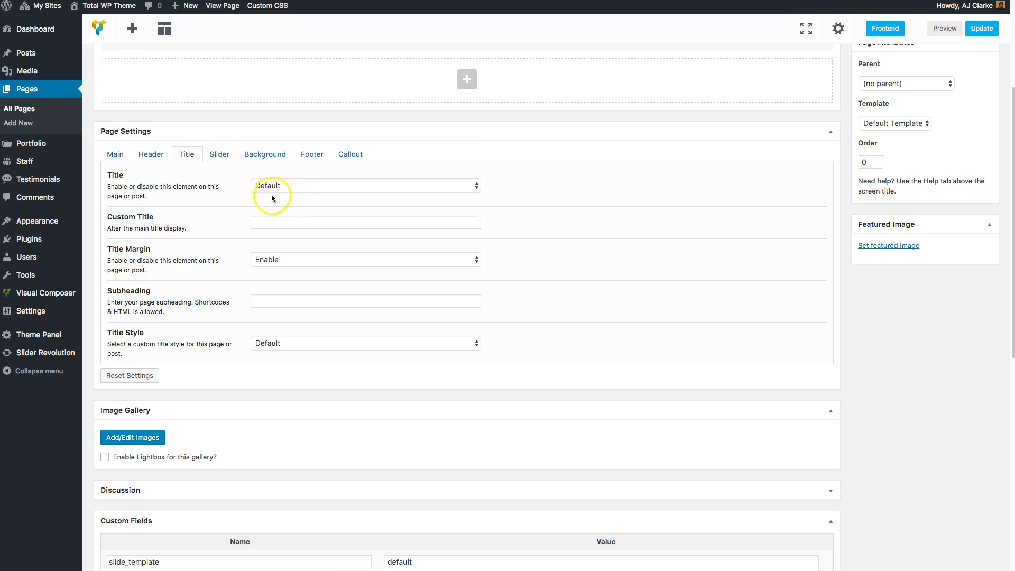
{"action": "left_click", "coordinate": [299, 185]}
{"action": "left_click", "coordinate": [302, 205]}
{"action": "scroll", "coordinate": [659, 237], "scroll_direction": "up", "scroll_amount": 5}
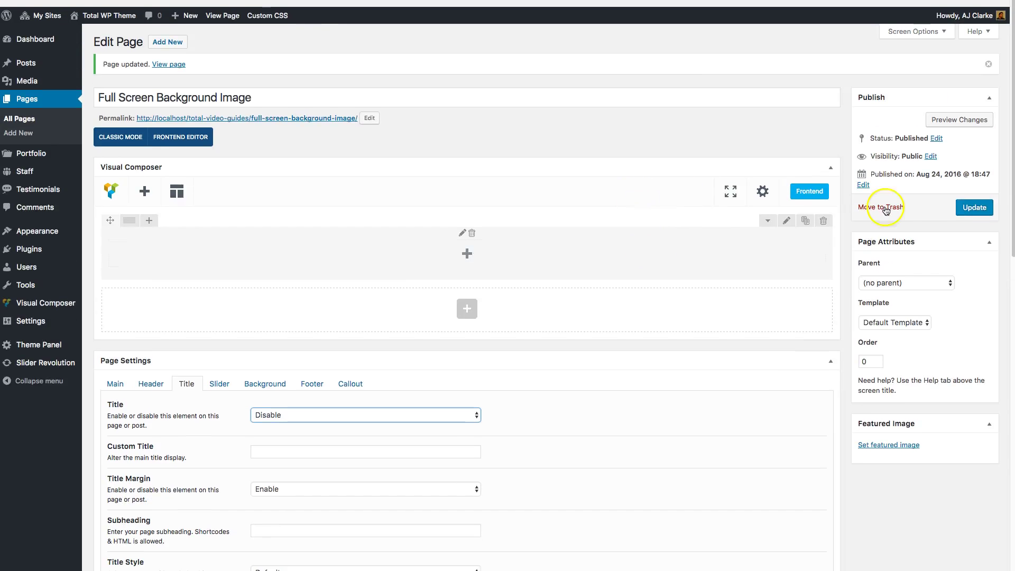
{"action": "left_click", "coordinate": [974, 265]}
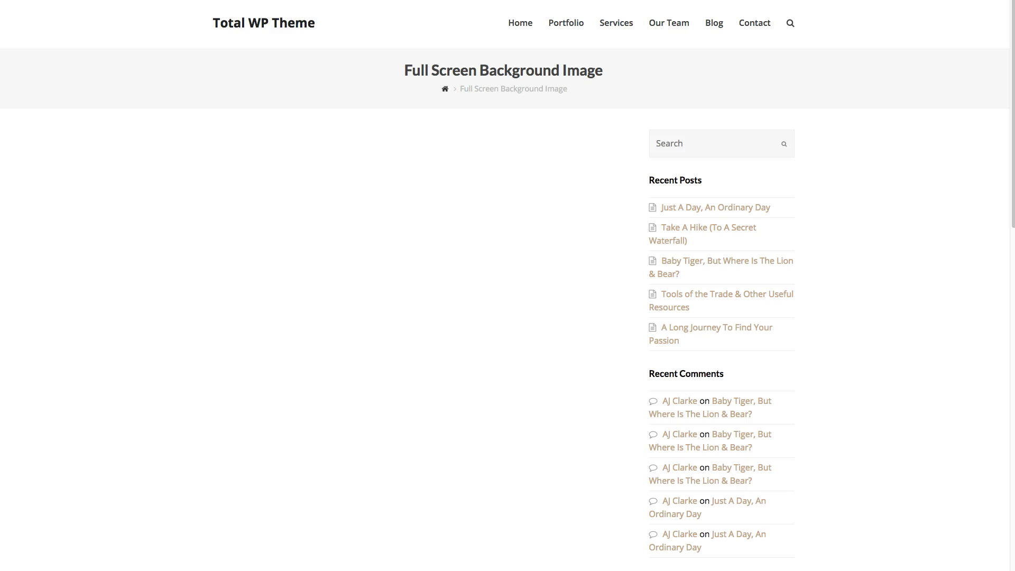
Reload the page to show it without the title bar and sidebar
{"action": "key", "text": "super+r"}
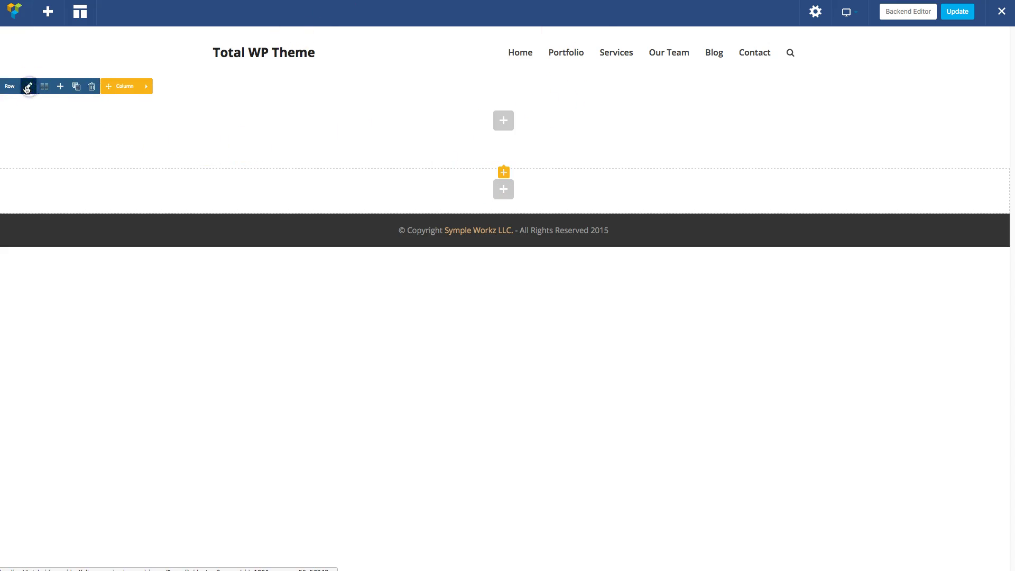
Enable Full height row for the empty row, with columns positioned Middle
{"action": "left_click", "coordinate": [28, 86]}
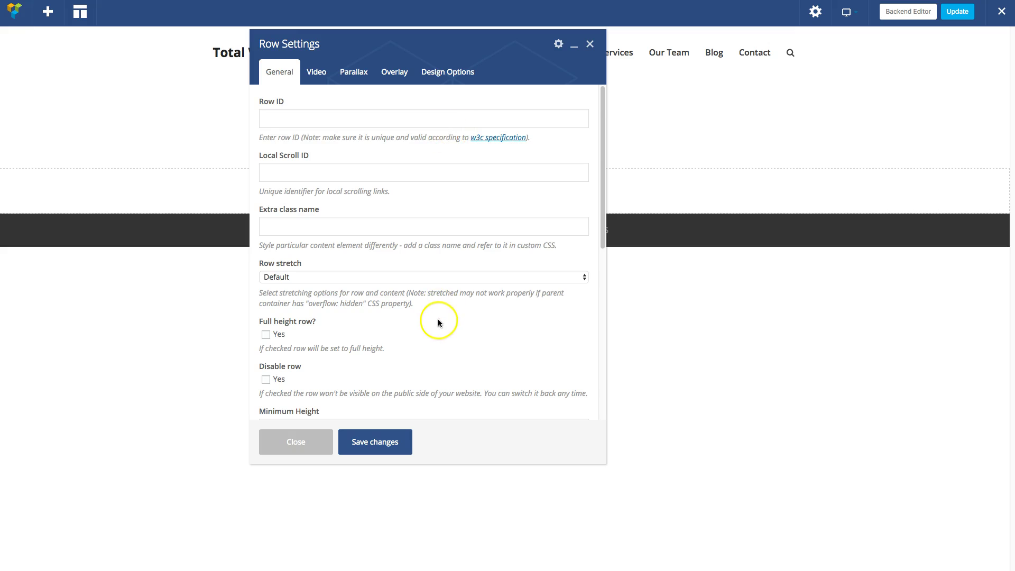
{"action": "scroll", "coordinate": [434, 320], "scroll_direction": "down", "scroll_amount": 2}
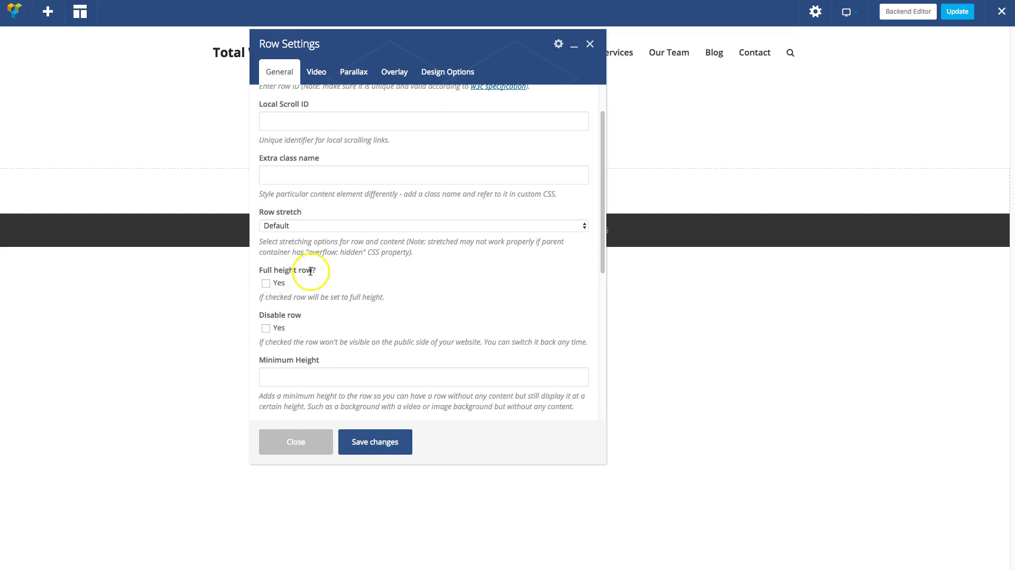
{"action": "left_click", "coordinate": [265, 284]}
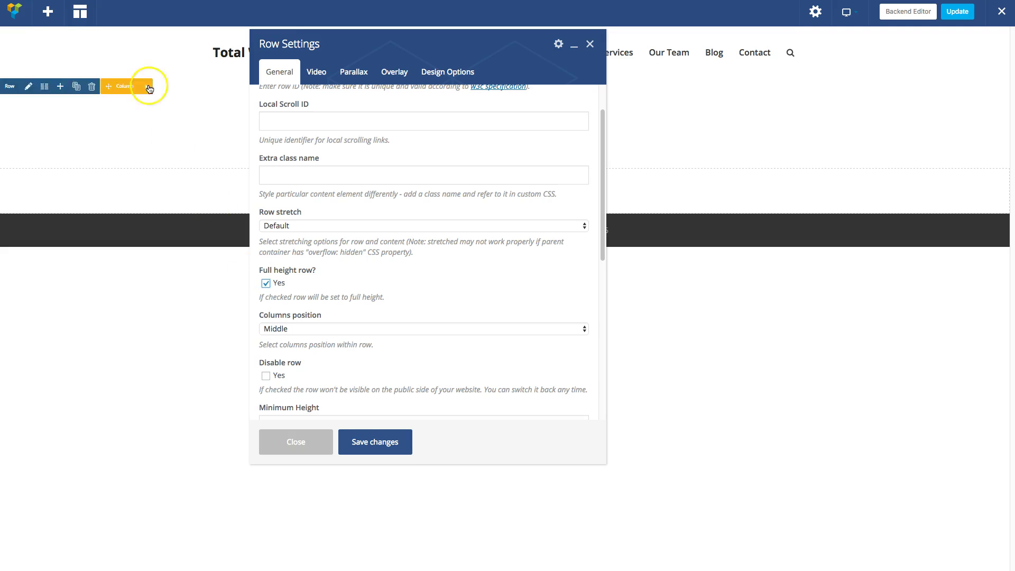
Upload the aerial boat photo and save it as the row's background image
{"action": "left_click", "coordinate": [451, 82]}
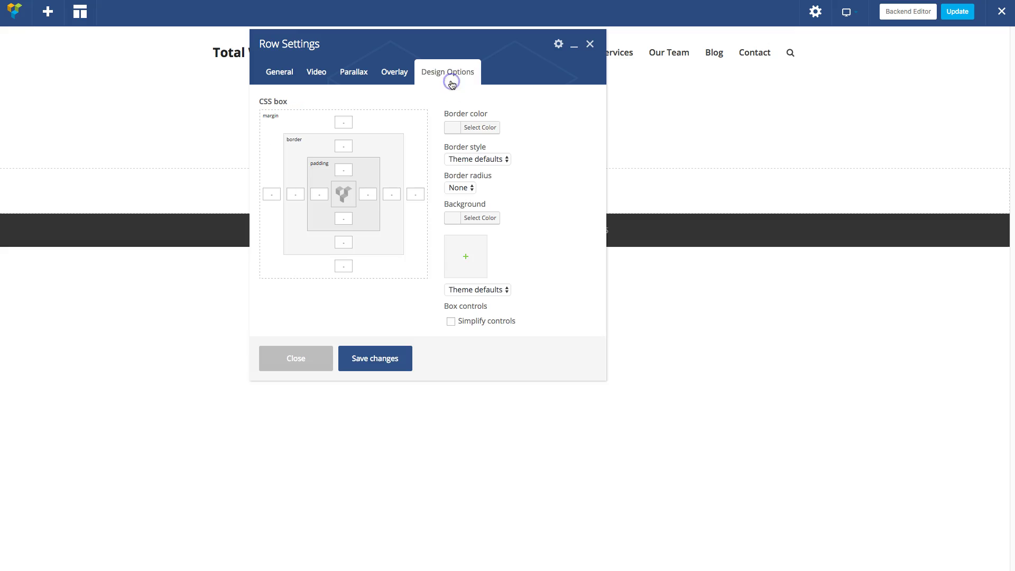
{"action": "left_click", "coordinate": [467, 258]}
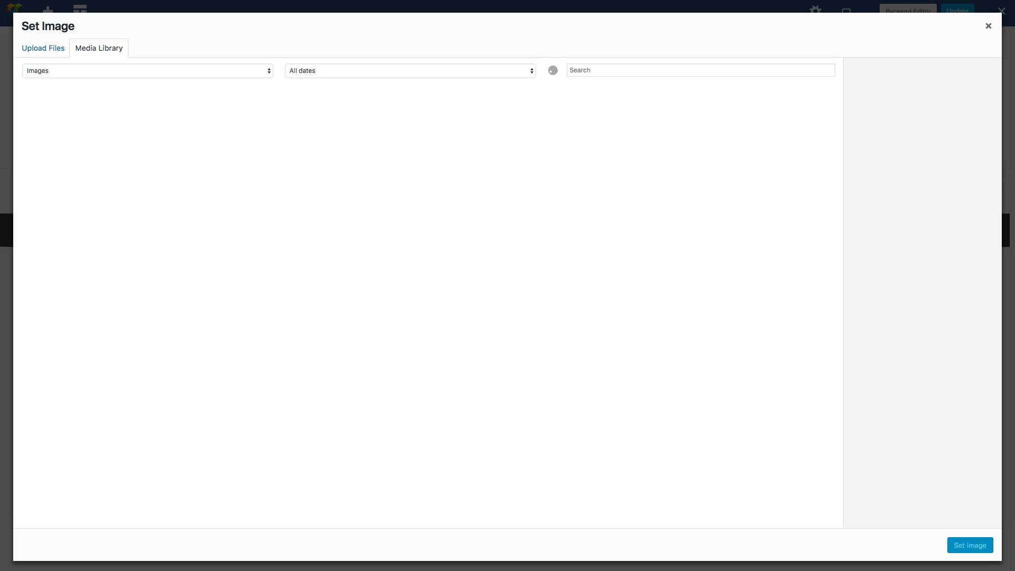
{"action": "left_click_drag", "start_coordinate": [501, 215], "coordinate": [297, 146]}
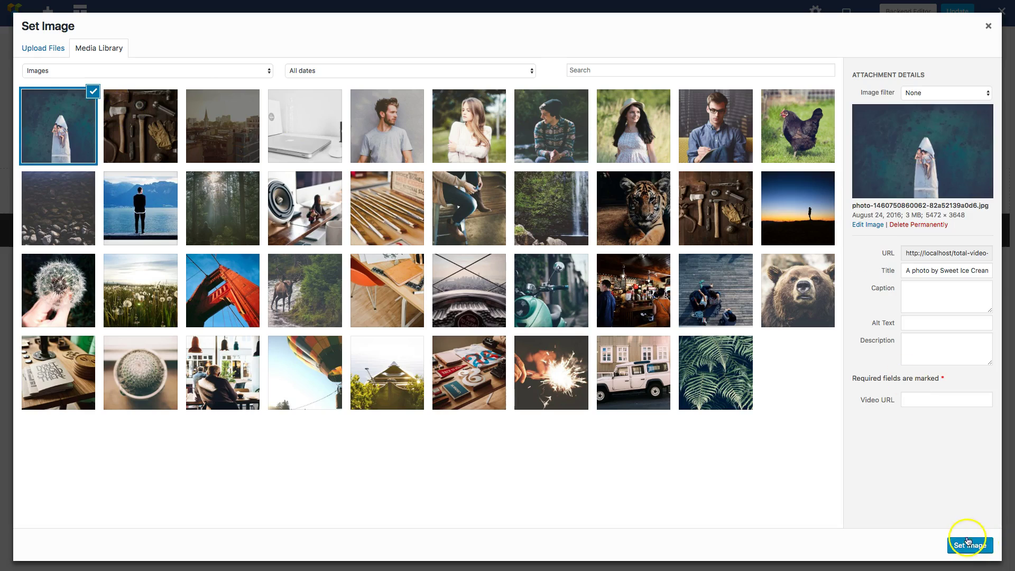
{"action": "left_click", "coordinate": [978, 550]}
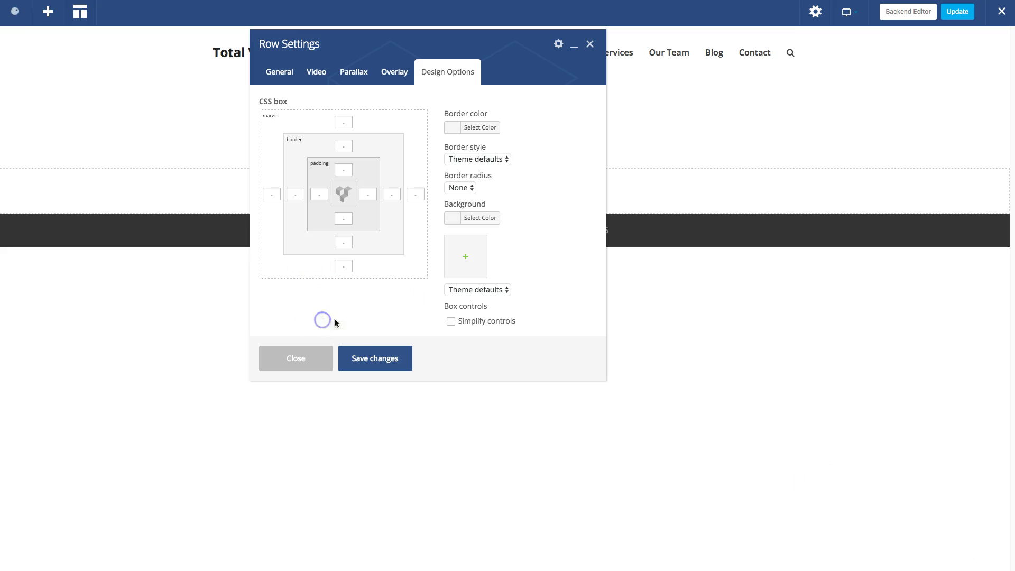
{"action": "left_click", "coordinate": [374, 358]}
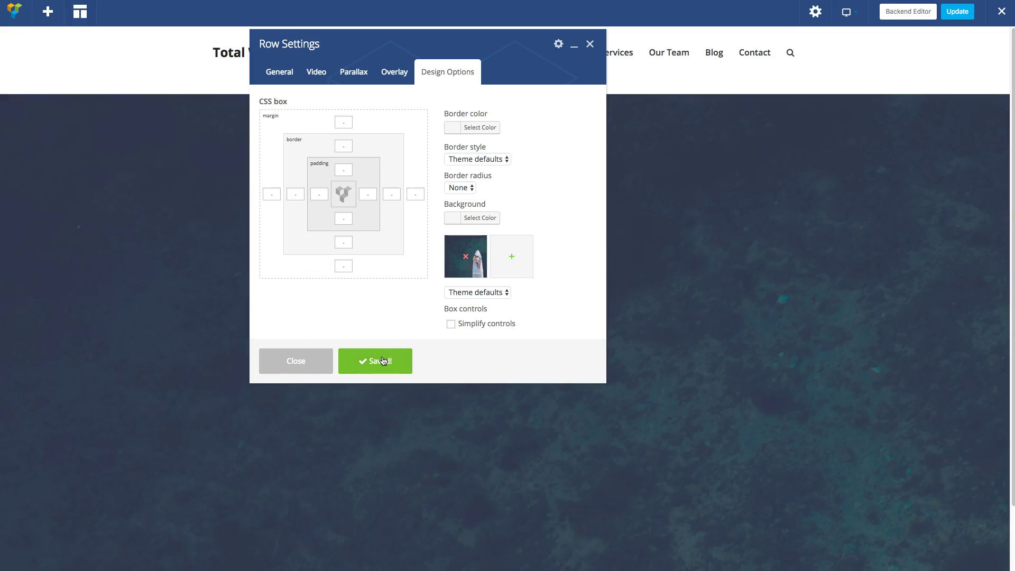
{"action": "left_click", "coordinate": [301, 367]}
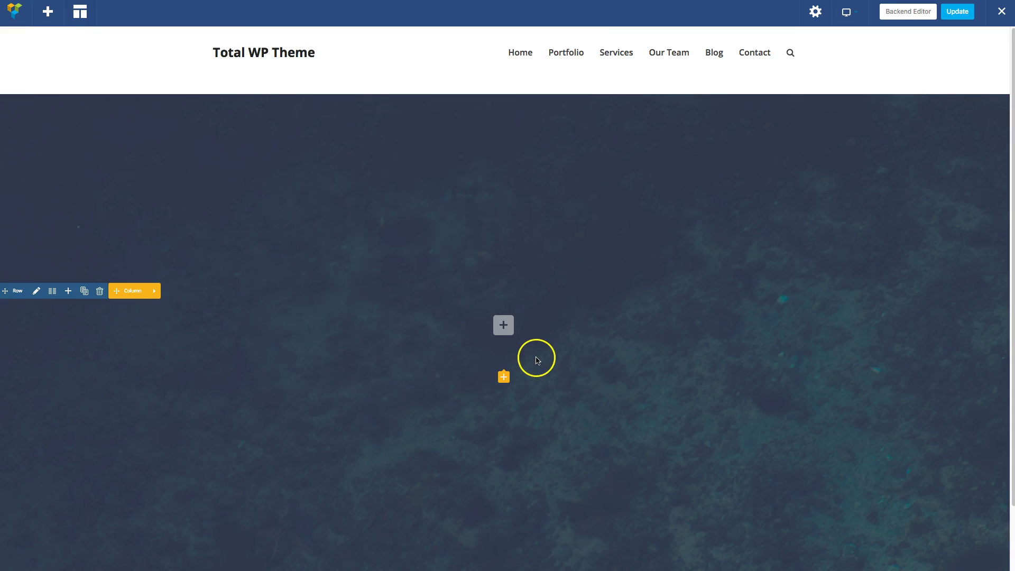
{"action": "scroll", "coordinate": [507, 374], "scroll_direction": "down", "scroll_amount": 1}
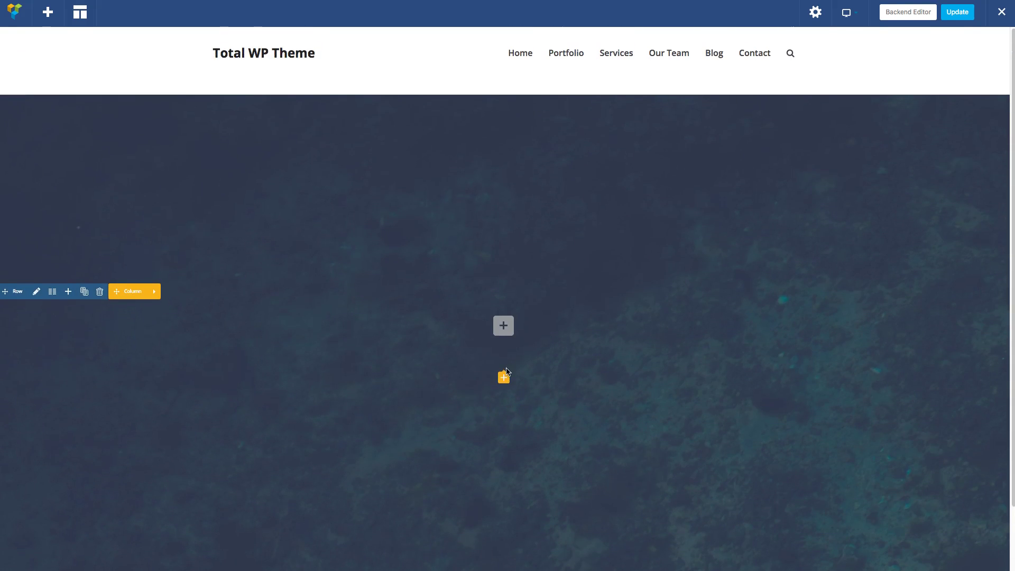
{"action": "scroll", "coordinate": [510, 376], "scroll_direction": "up", "scroll_amount": 1}
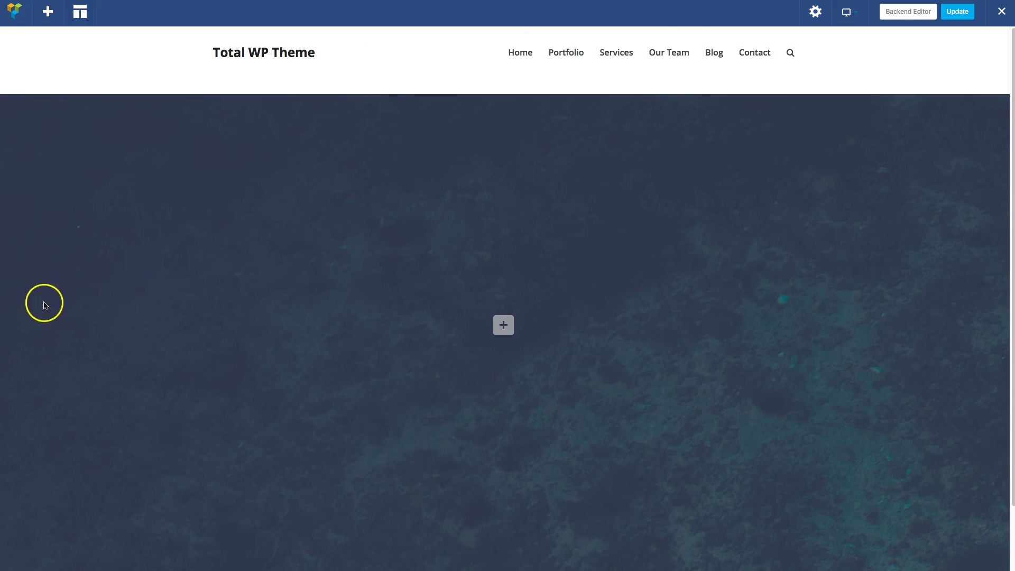
Set the row's background image style to Cover in Design Options and save it
{"action": "left_click", "coordinate": [50, 291]}
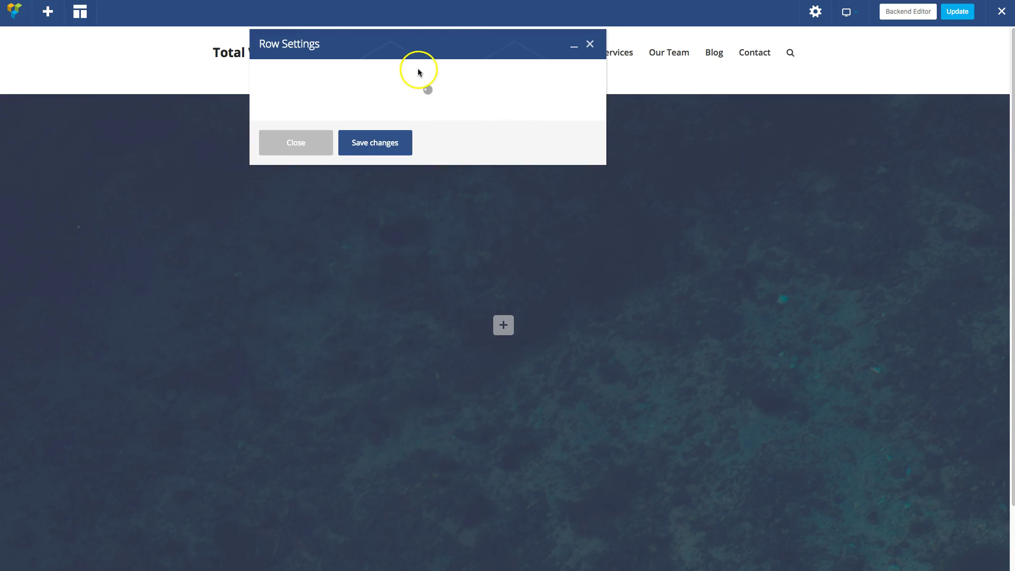
{"action": "left_click_drag", "start_coordinate": [454, 57], "coordinate": [363, 56]}
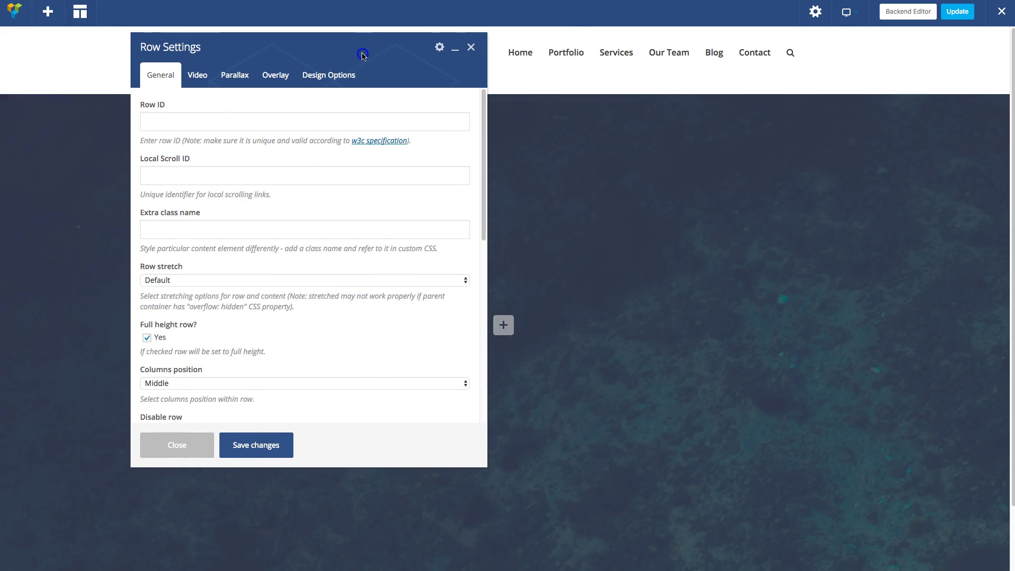
{"action": "left_click", "coordinate": [310, 75]}
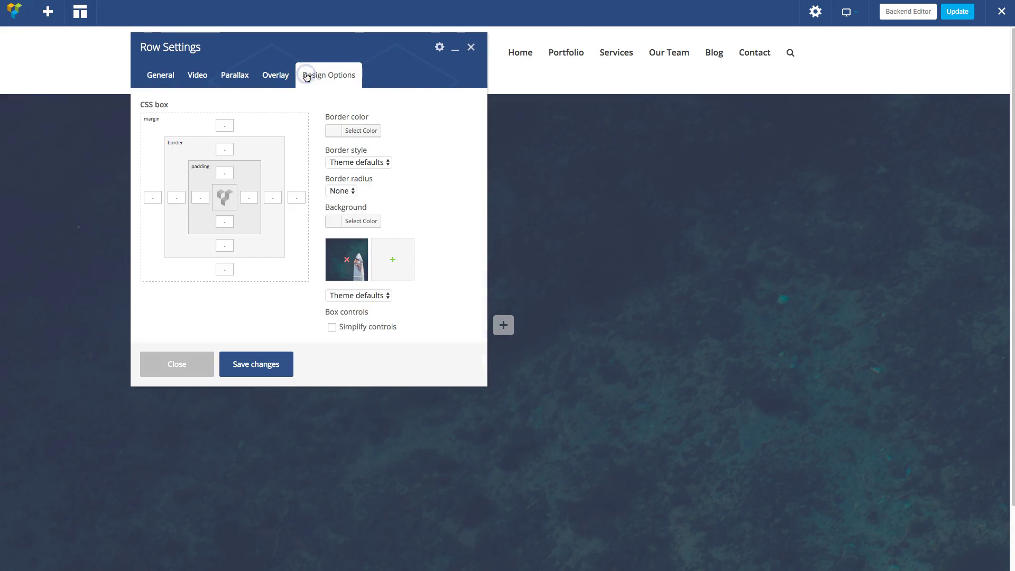
{"action": "left_click", "coordinate": [367, 296]}
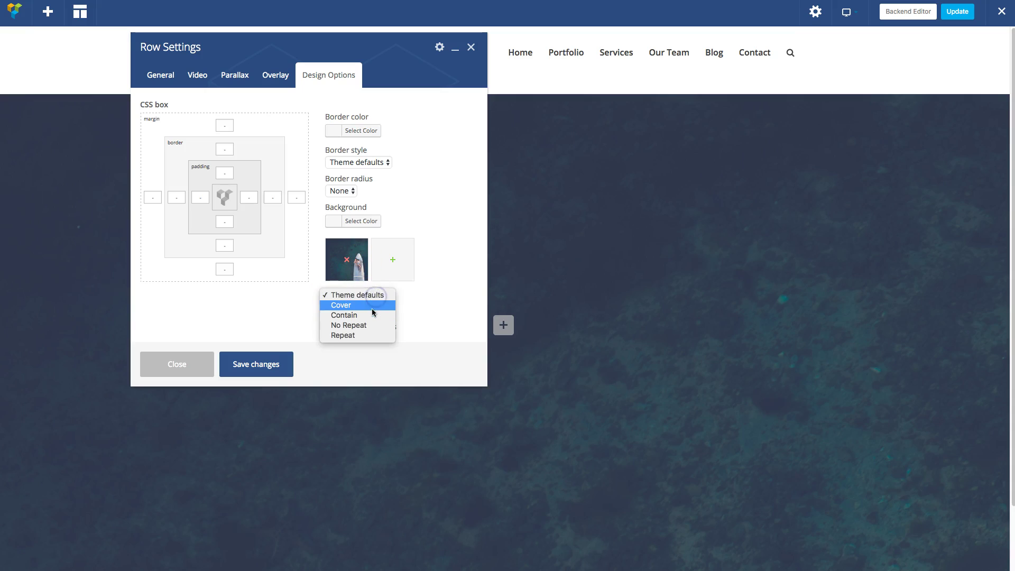
{"action": "left_click", "coordinate": [373, 307]}
{"action": "left_click", "coordinate": [272, 365]}
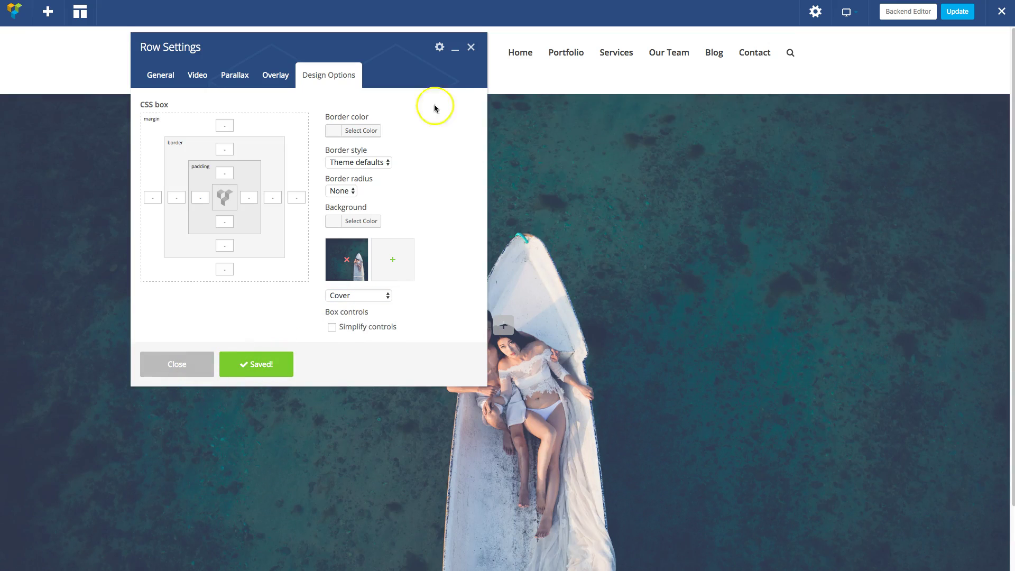
{"action": "left_click", "coordinate": [455, 46]}
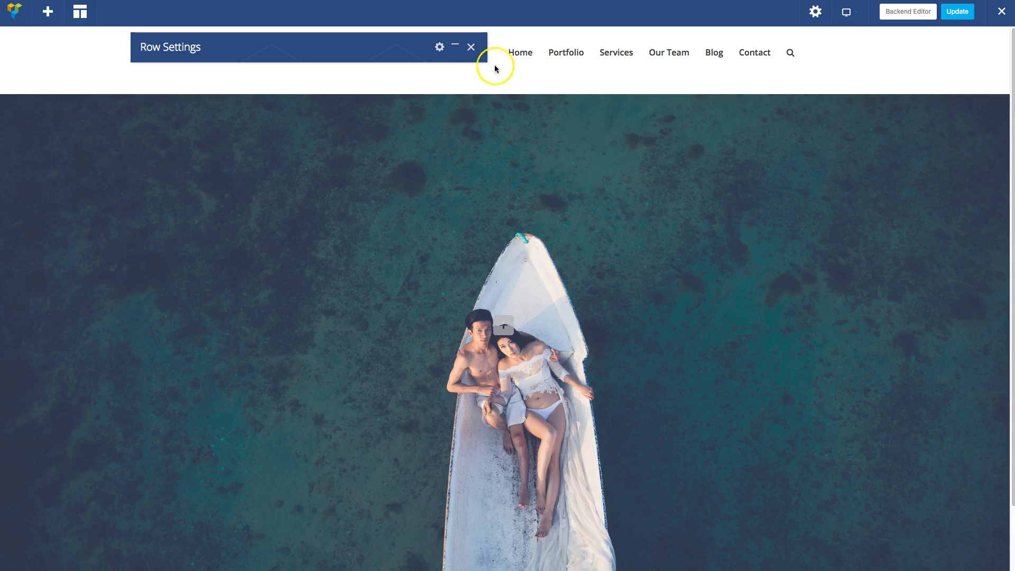
{"action": "left_click", "coordinate": [471, 48]}
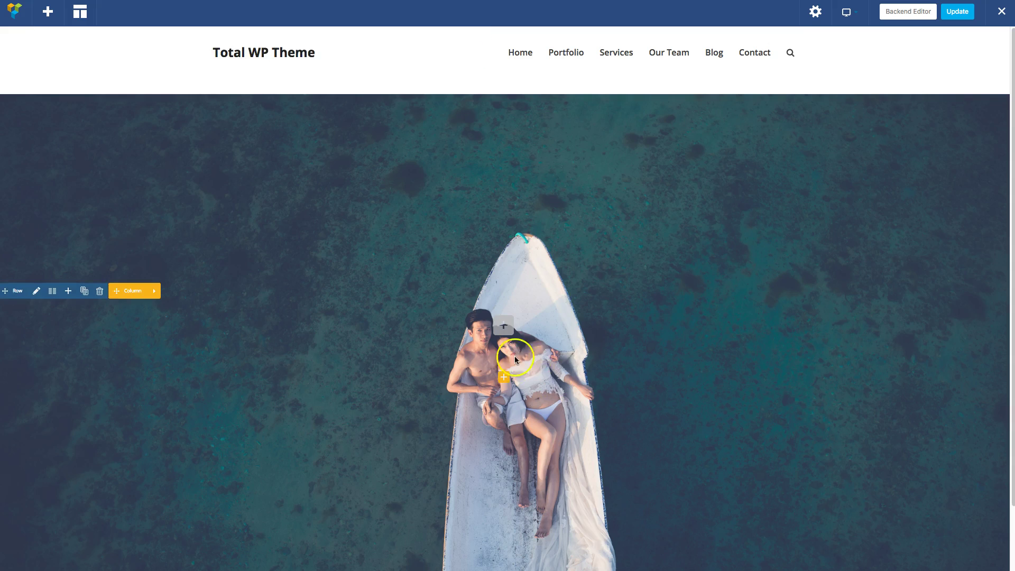
{"action": "left_click", "coordinate": [512, 322]}
{"action": "left_click", "coordinate": [289, 48]}
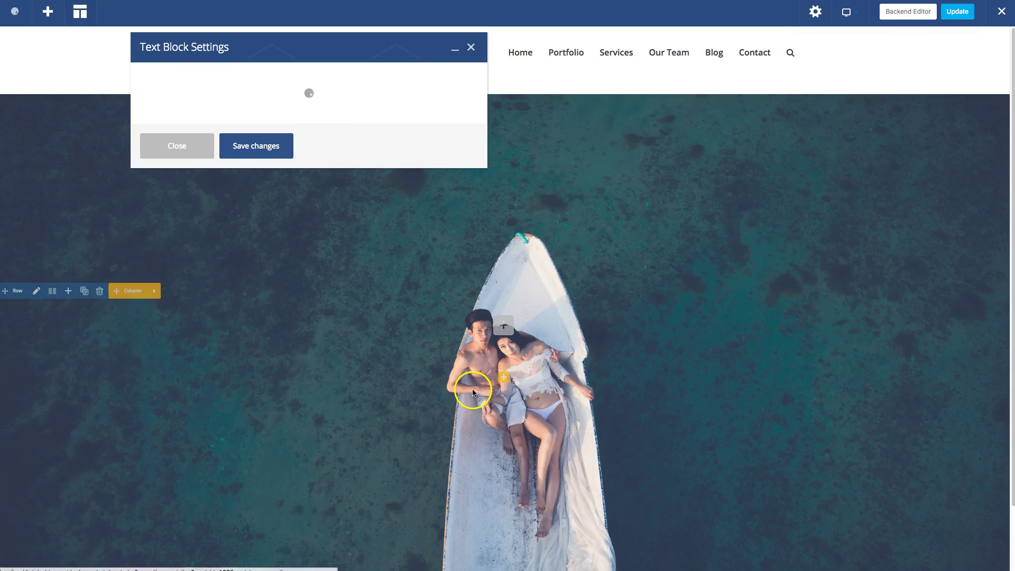
{"action": "left_click", "coordinate": [291, 272]}
{"action": "key", "text": "ctrl+a"}
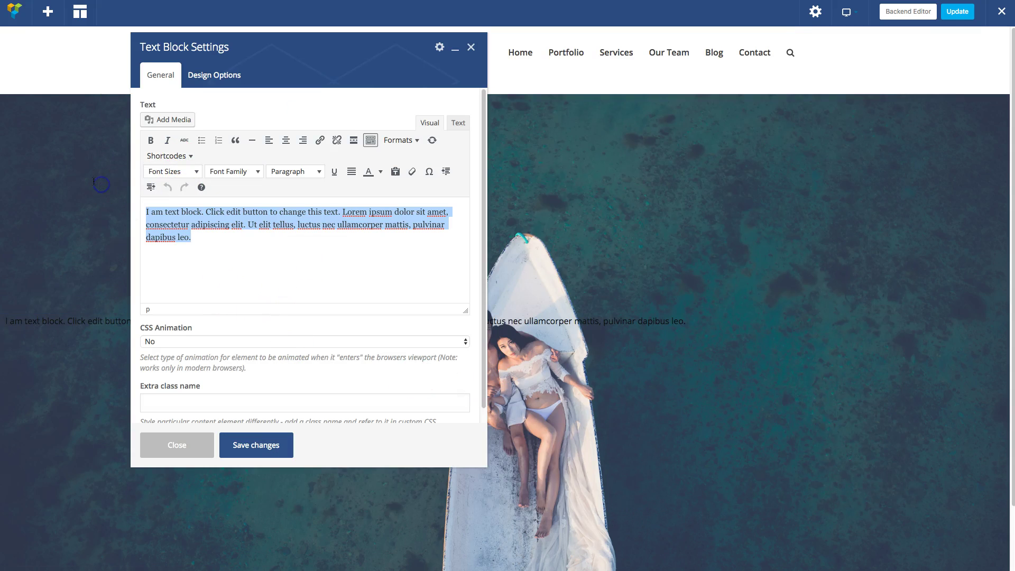
{"action": "type", "text": "This is some text"}
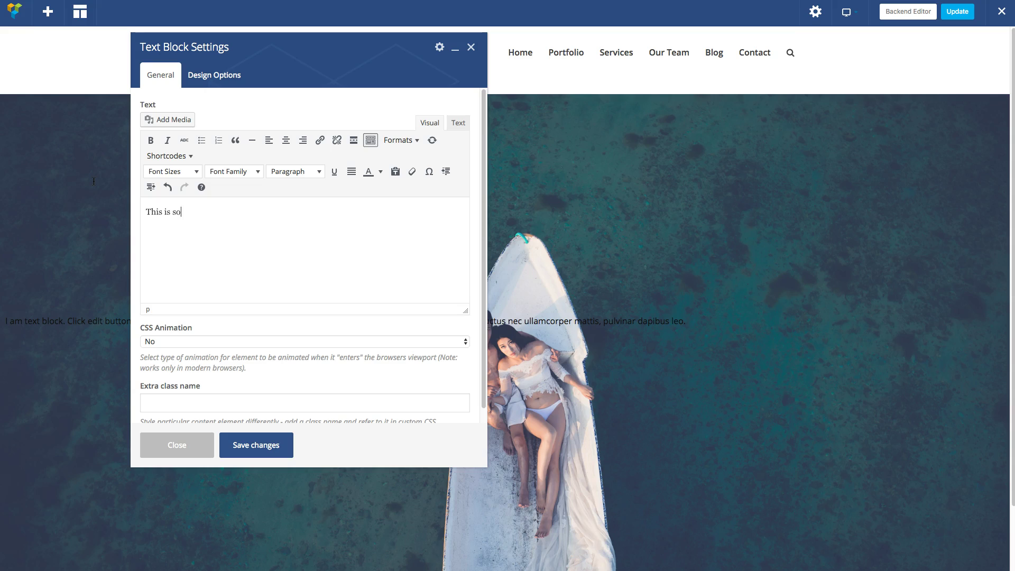
{"action": "left_click", "coordinate": [248, 445]}
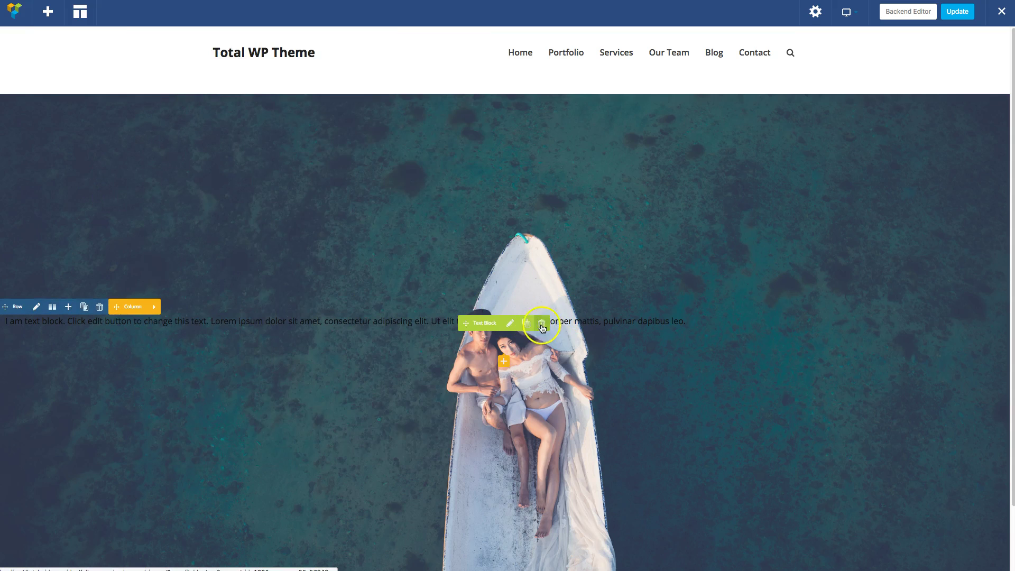
{"action": "left_click", "coordinate": [543, 328]}
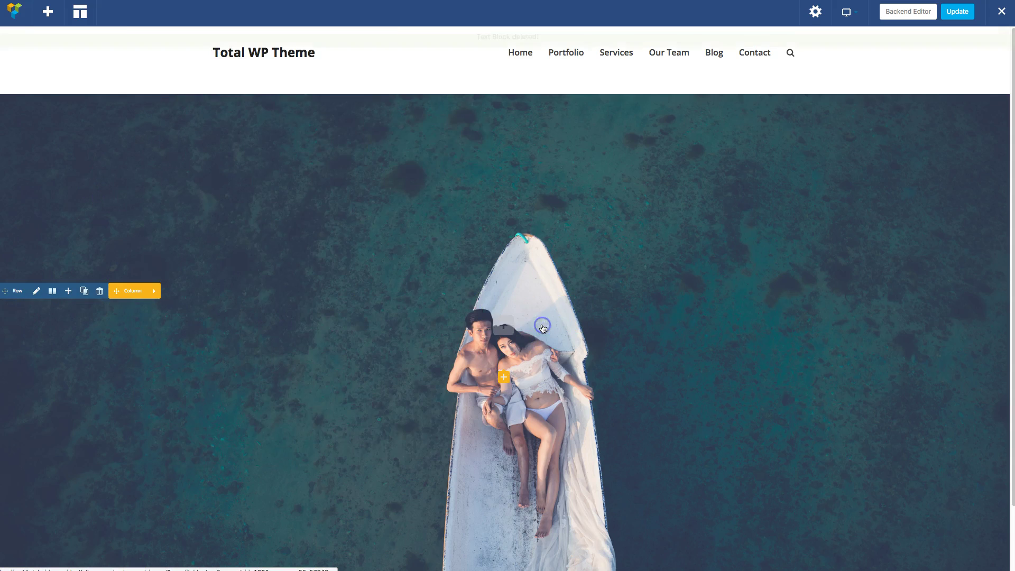
Set Center Row Content to Yes in the row's General settings and save
{"action": "left_click", "coordinate": [35, 293]}
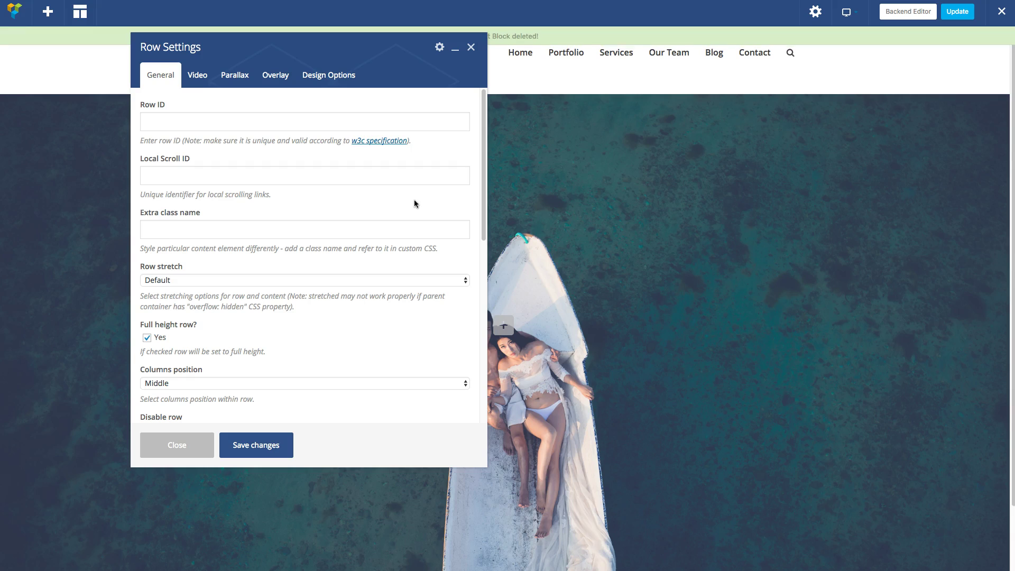
{"action": "left_click", "coordinate": [407, 203]}
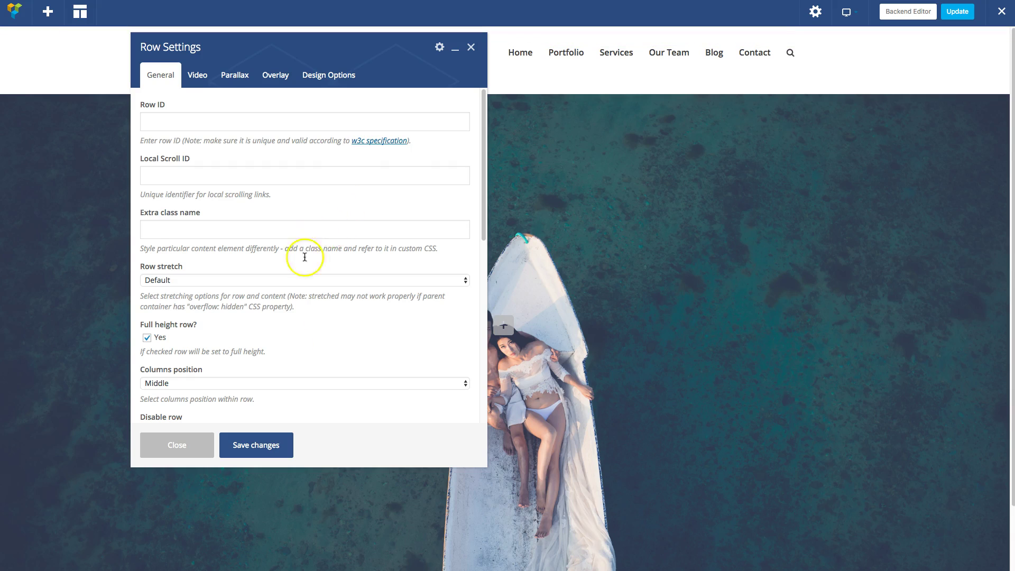
{"action": "scroll", "coordinate": [290, 254], "scroll_direction": "down", "scroll_amount": 5}
{"action": "scroll", "coordinate": [292, 354], "scroll_direction": "down", "scroll_amount": 1}
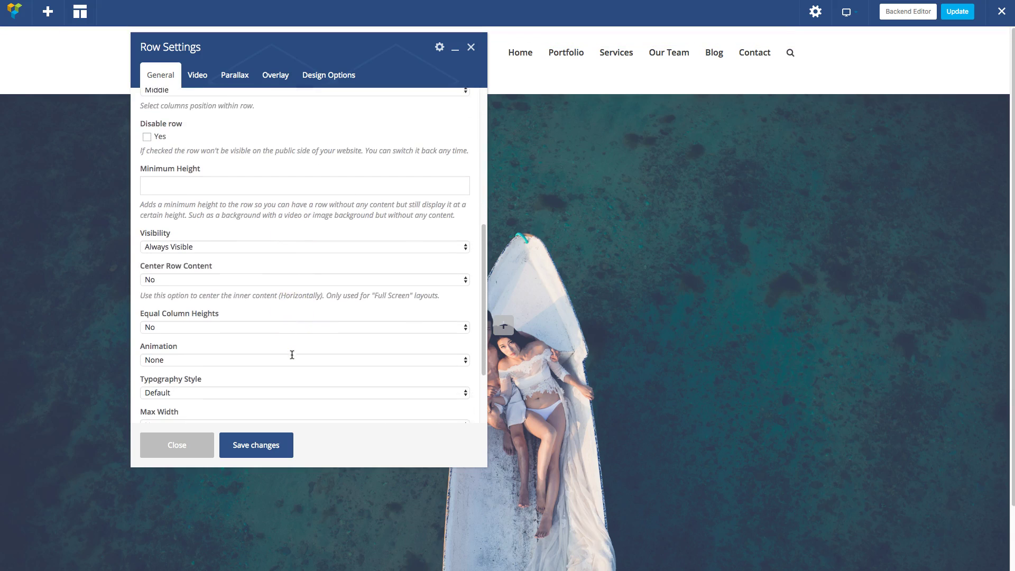
{"action": "left_click", "coordinate": [201, 271]}
{"action": "left_click", "coordinate": [197, 277]}
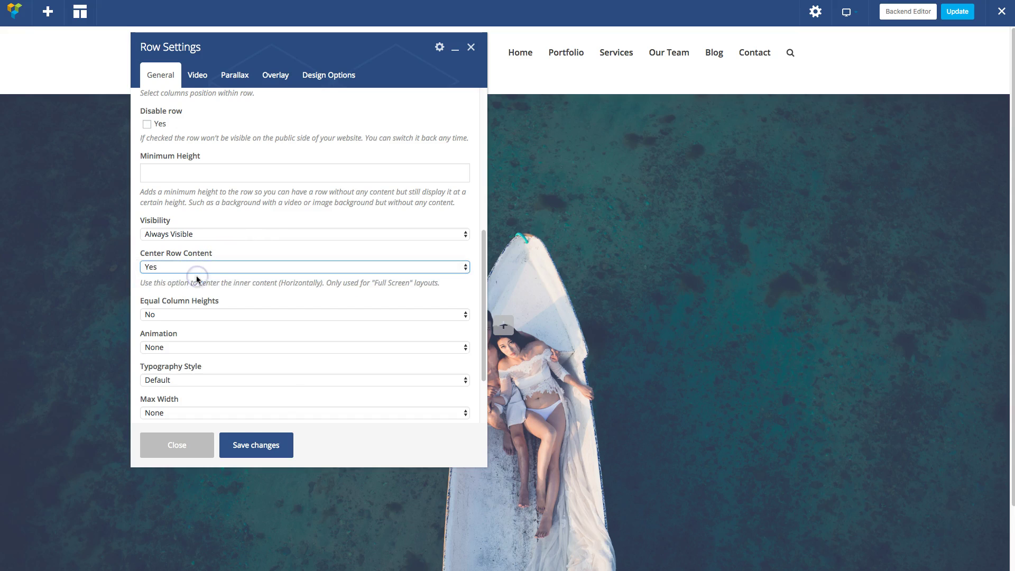
{"action": "left_click", "coordinate": [272, 447]}
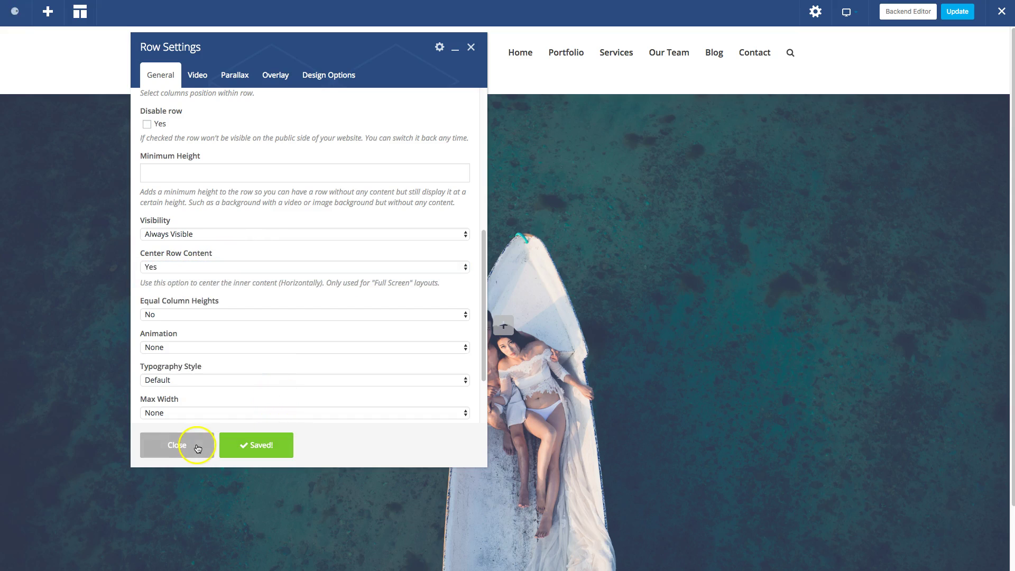
Choose a Dark background overlay in the Overlay tab with 0.45 opacity, and save
{"action": "left_click", "coordinate": [281, 74]}
{"action": "left_click", "coordinate": [246, 117]}
{"action": "left_click", "coordinate": [245, 139]}
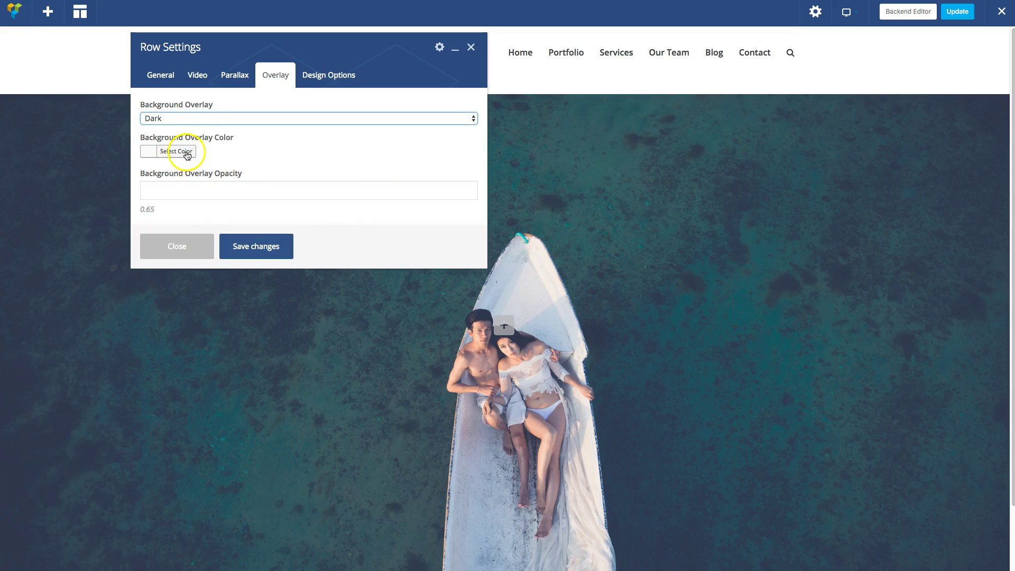
{"action": "left_click", "coordinate": [260, 244]}
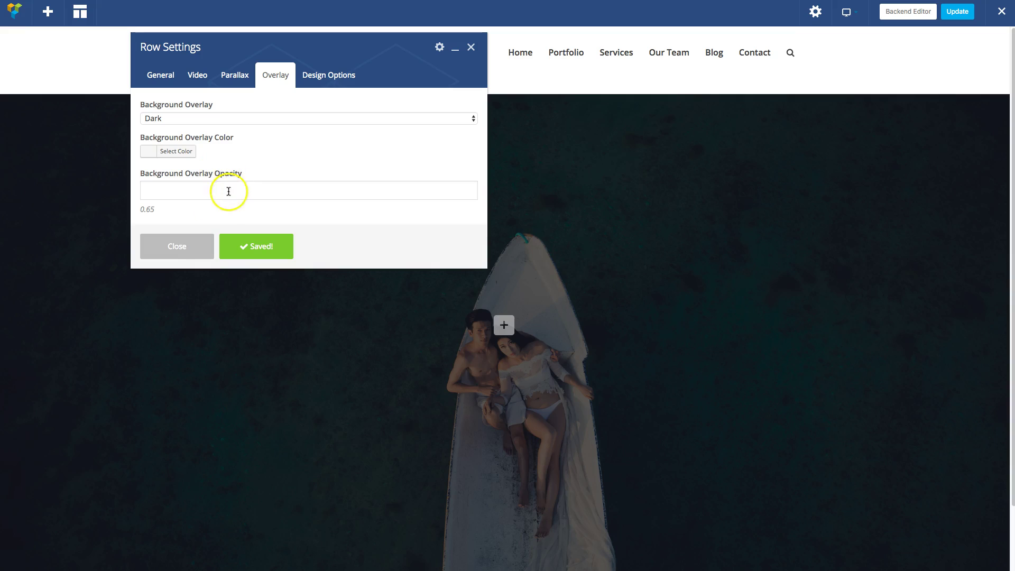
{"action": "left_click", "coordinate": [229, 188]}
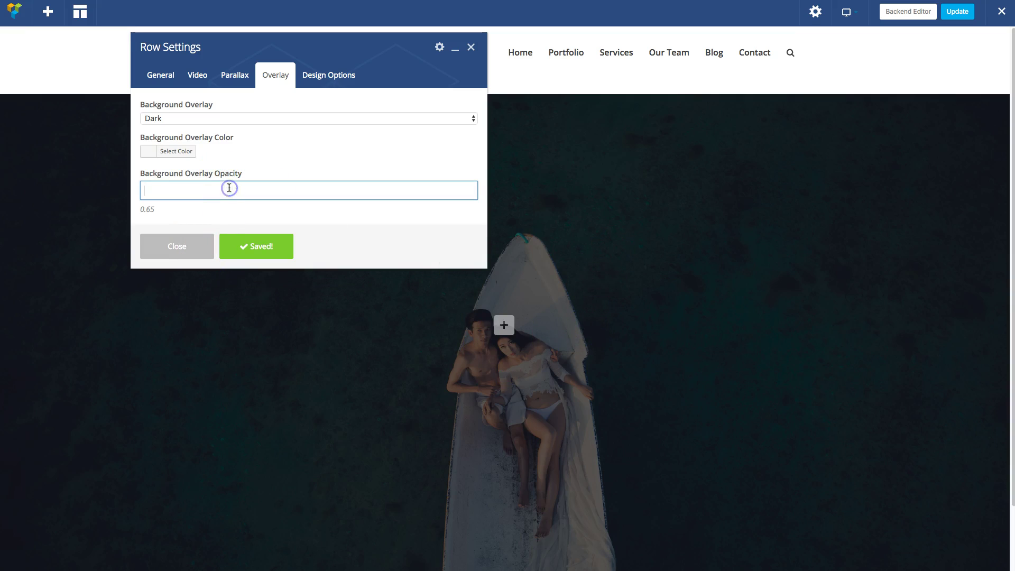
{"action": "type", "text": "0.4"}
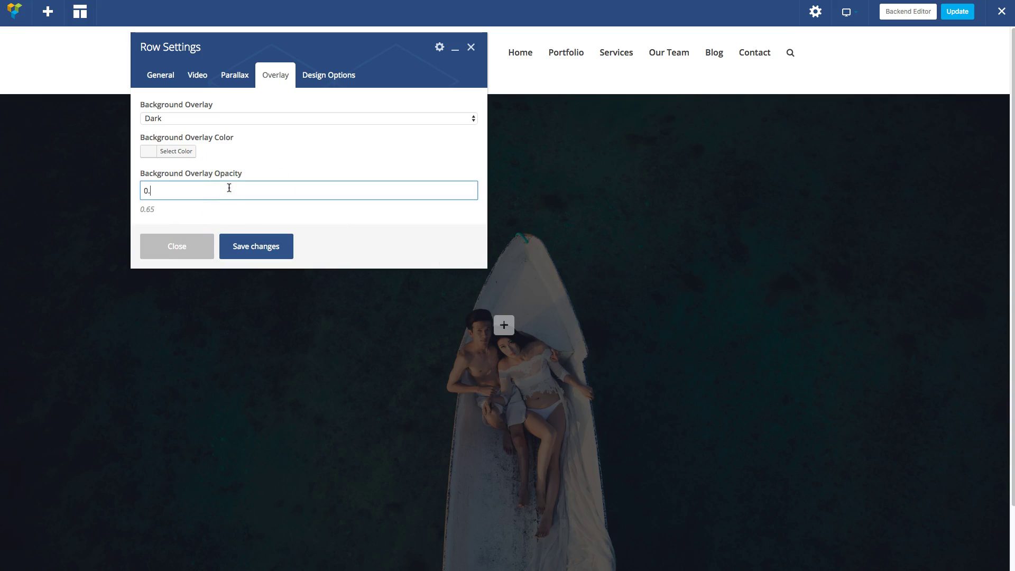
{"action": "type", "text": "5"}
{"action": "key", "text": "BackSpace"}
{"action": "type", "text": "45"}
{"action": "left_click", "coordinate": [273, 249]}
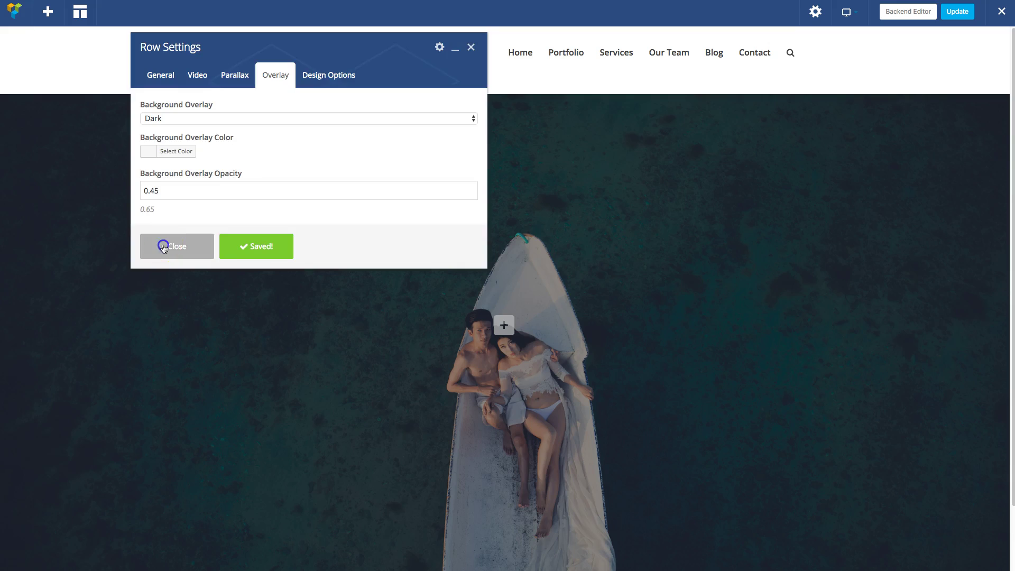
Add a Heading element to the row's column, found by searching 'head'
{"action": "left_click", "coordinate": [164, 248]}
{"action": "left_click", "coordinate": [504, 328]}
{"action": "type", "text": "head"}
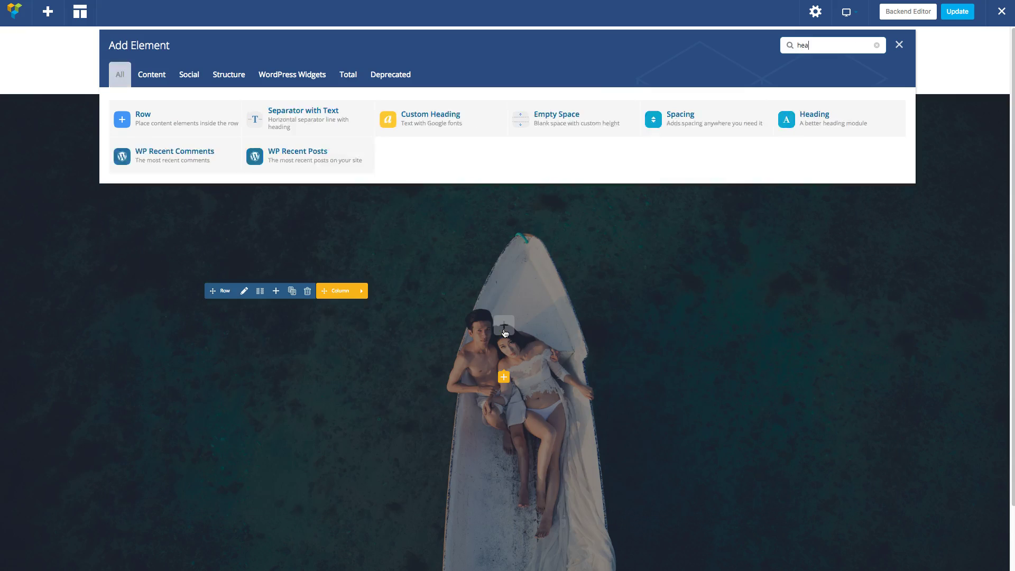
{"action": "left_click", "coordinate": [420, 131]}
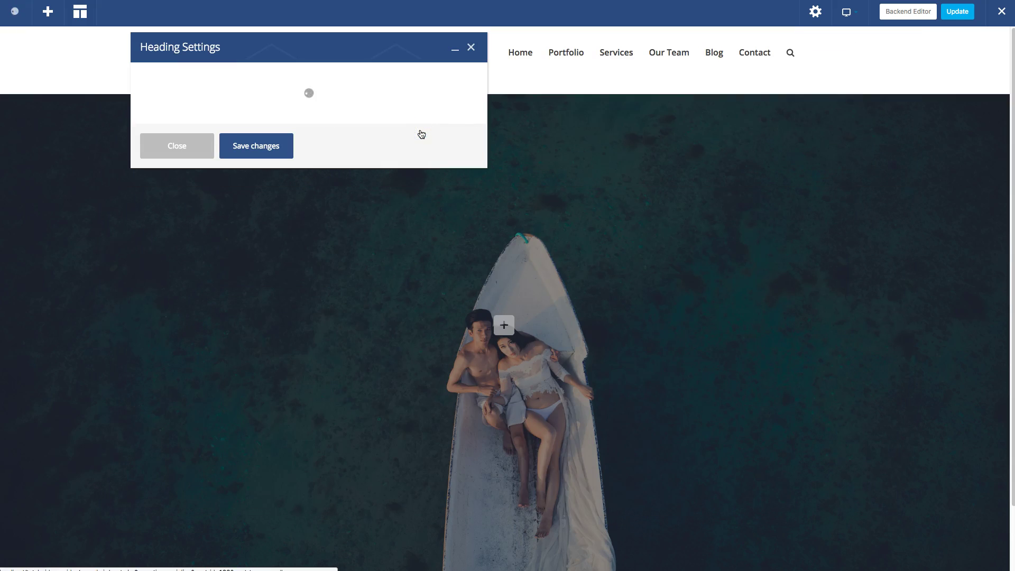
Give the heading white (#ffffff) colour and Center text alignment, saving each
{"action": "left_click_drag", "start_coordinate": [300, 50], "coordinate": [742, 59]}
{"action": "scroll", "coordinate": [687, 297], "scroll_direction": "down", "scroll_amount": 6}
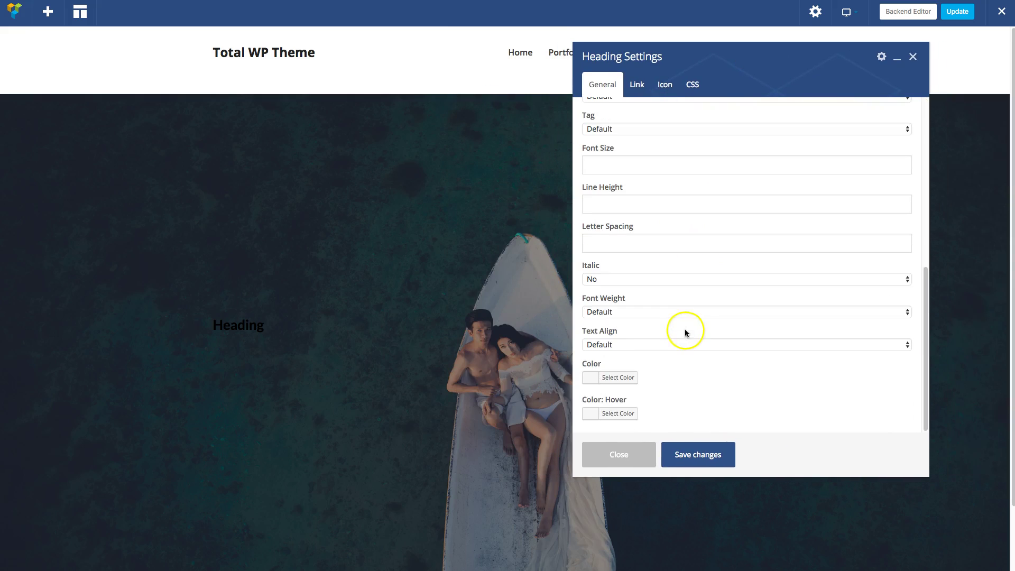
{"action": "left_click", "coordinate": [606, 379]}
{"action": "scroll", "coordinate": [614, 391], "scroll_direction": "down", "scroll_amount": 3}
{"action": "left_click", "coordinate": [606, 376]}
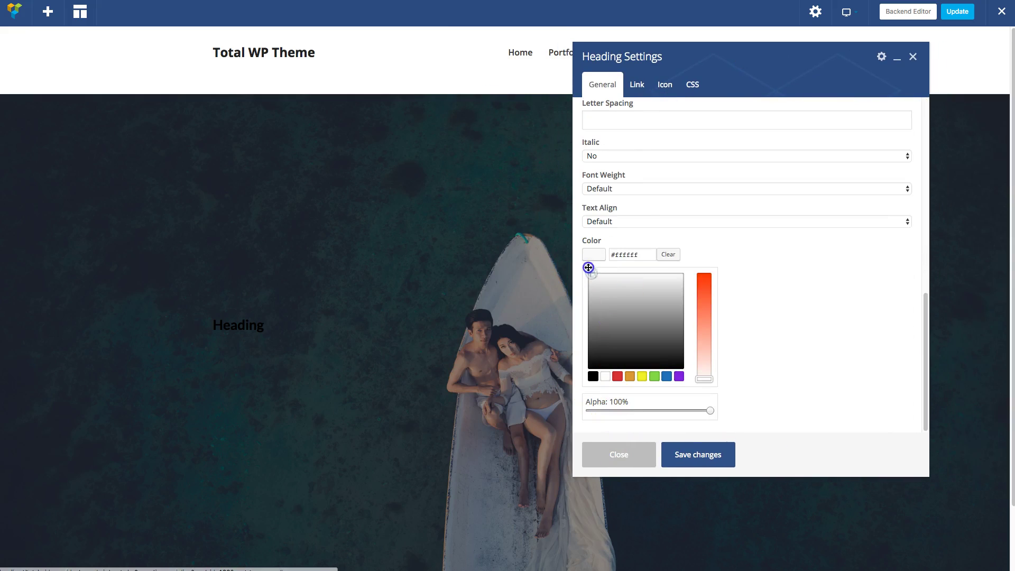
{"action": "left_click", "coordinate": [709, 456]}
{"action": "left_click", "coordinate": [640, 345]}
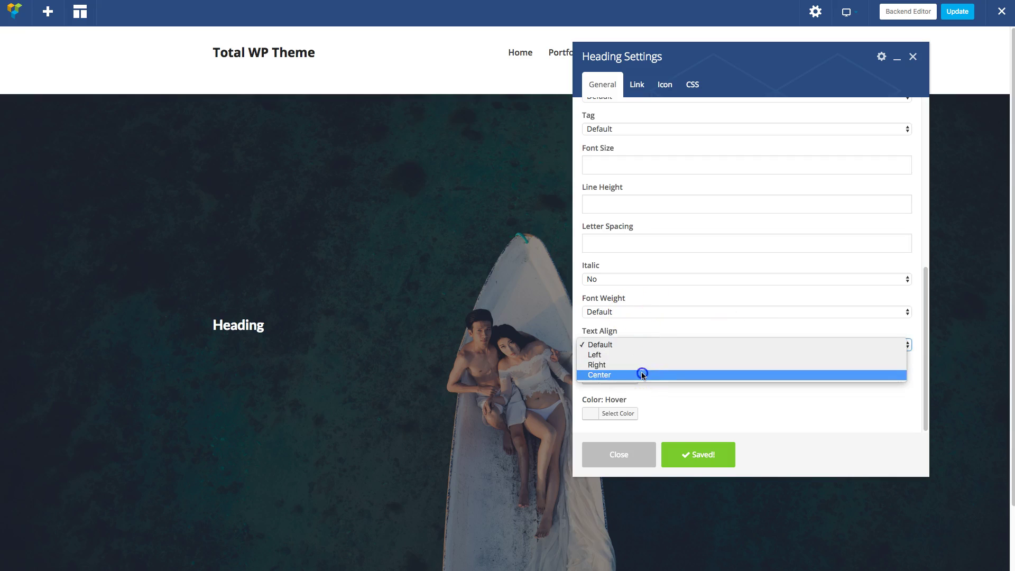
{"action": "left_click", "coordinate": [643, 375]}
{"action": "left_click", "coordinate": [696, 453]}
{"action": "left_click_drag", "start_coordinate": [784, 80], "coordinate": [267, 61]}
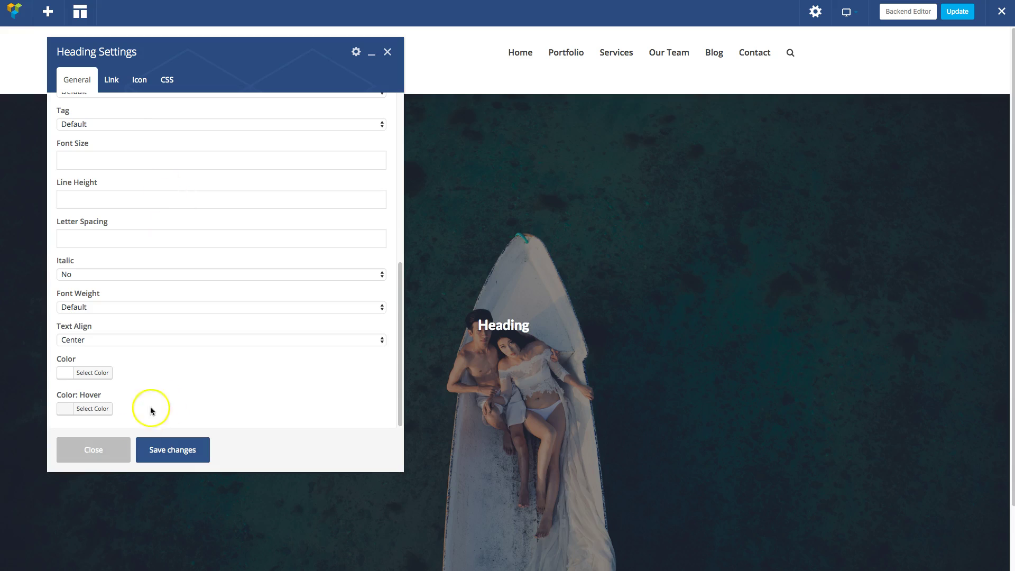
{"action": "left_click", "coordinate": [114, 447]}
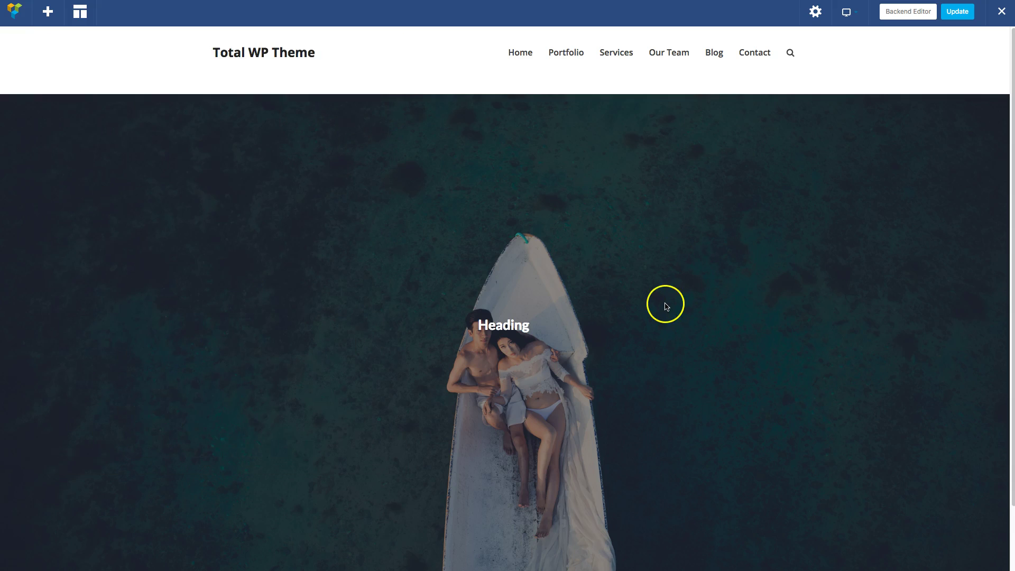